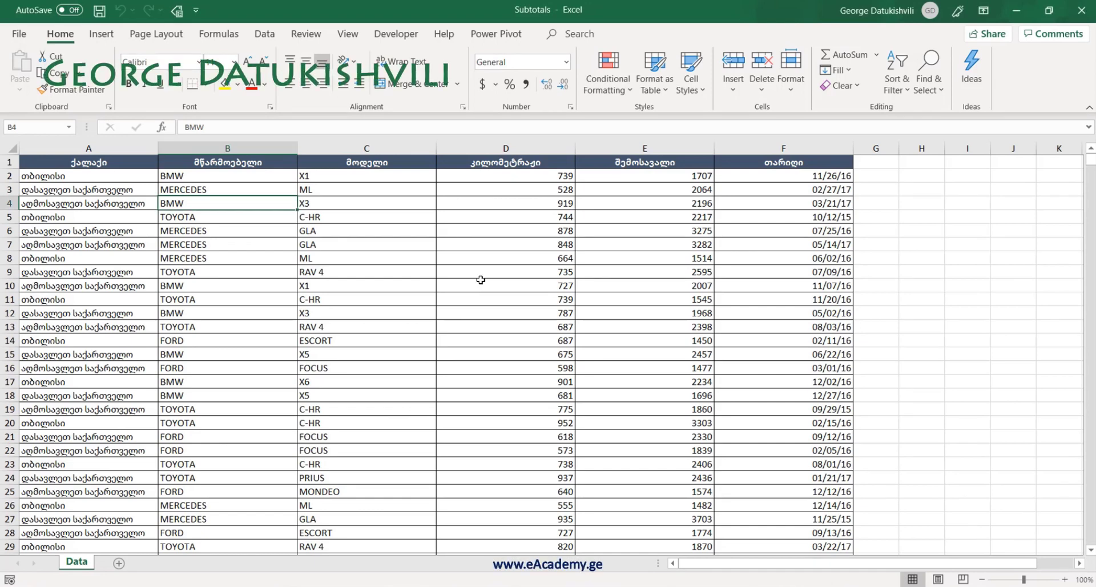
Discard a half-typed =SUBTOTAL formula in H6 and switch to the Data tab.
{"action": "left_click", "coordinate": [934, 228]}
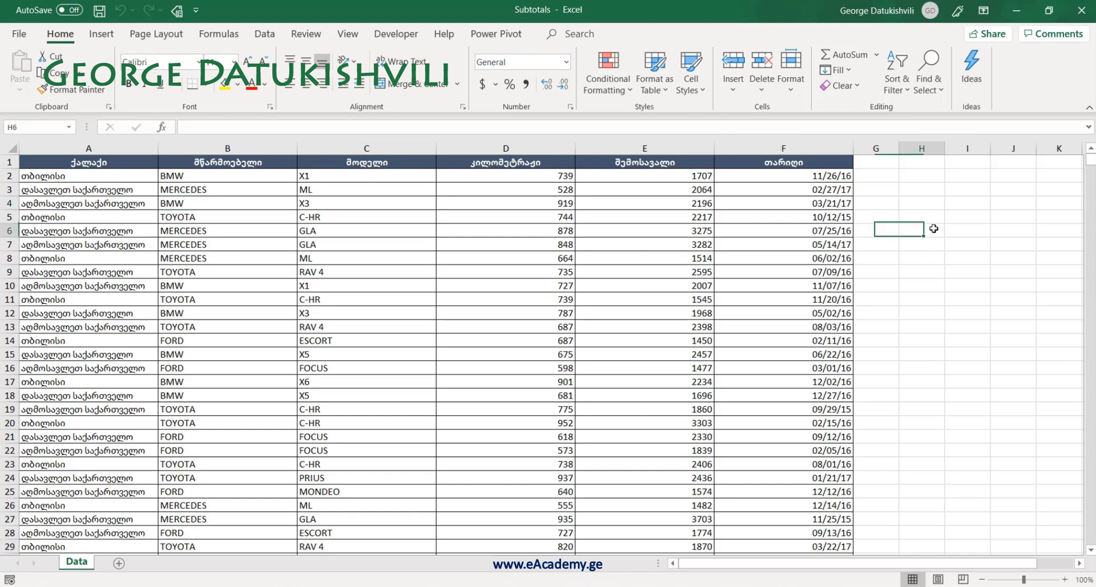
{"action": "type", "text": "=subt"}
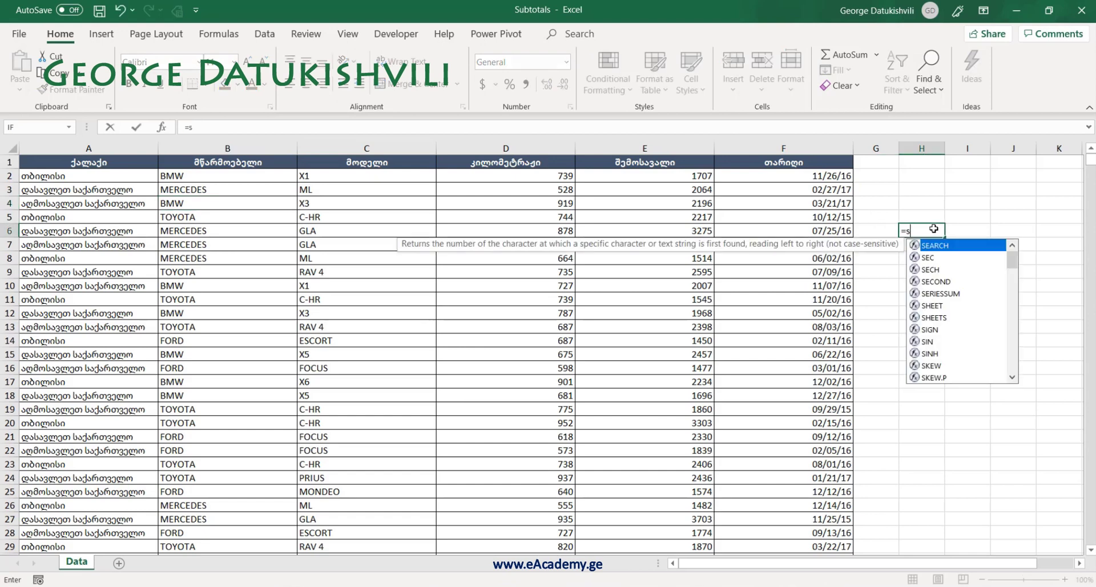
{"action": "key", "text": "Tab"}
{"action": "key", "text": "Escape"}
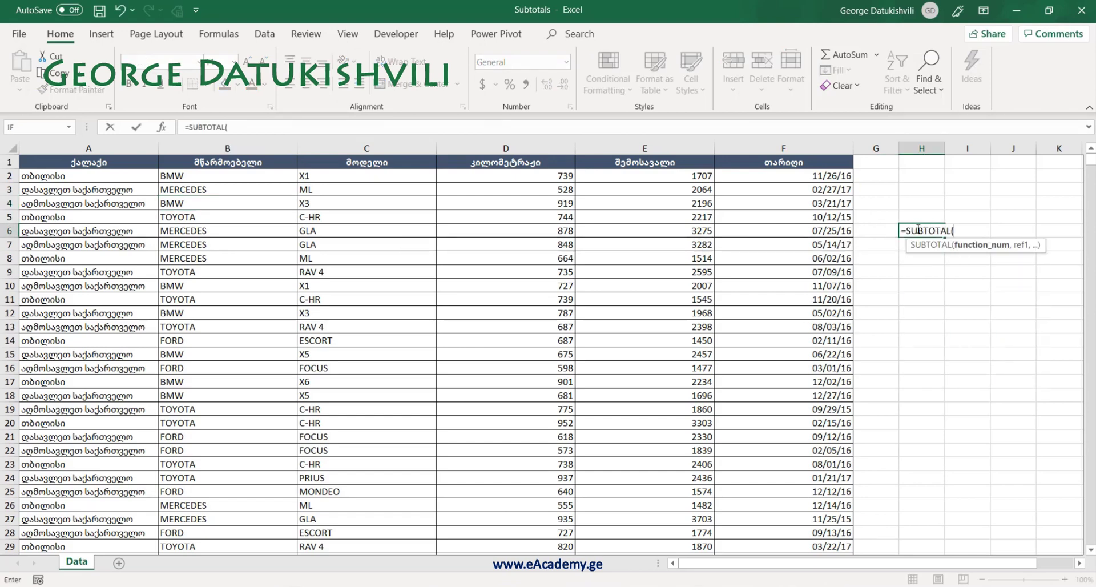
{"action": "key", "text": "Escape"}
{"action": "left_click", "coordinate": [399, 260]}
{"action": "left_click", "coordinate": [264, 33]}
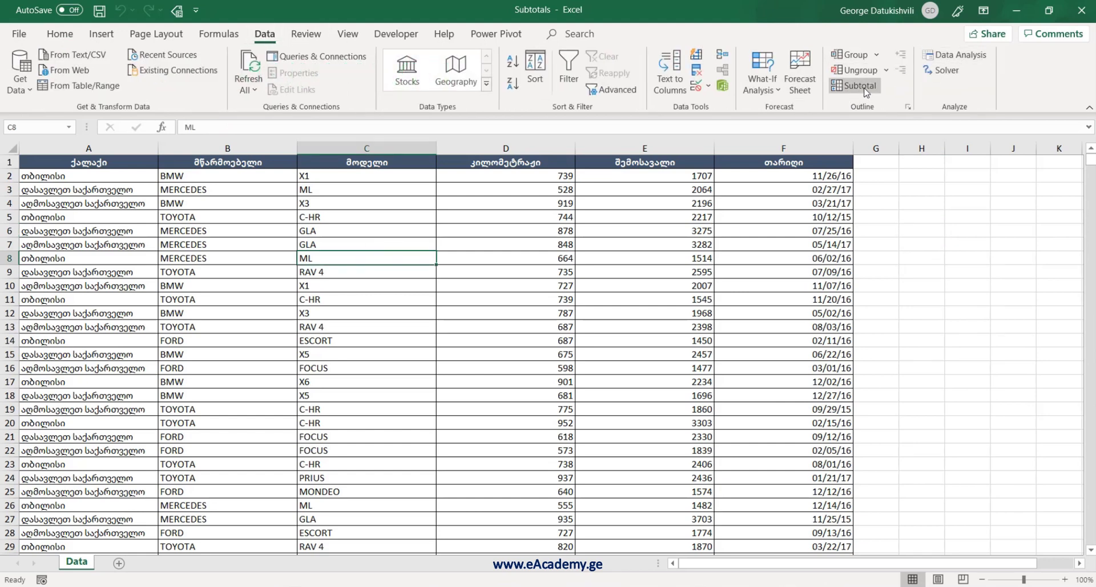
Open the Subtotal dialog with a cell inside the car sales table selected.
{"action": "left_click", "coordinate": [331, 231]}
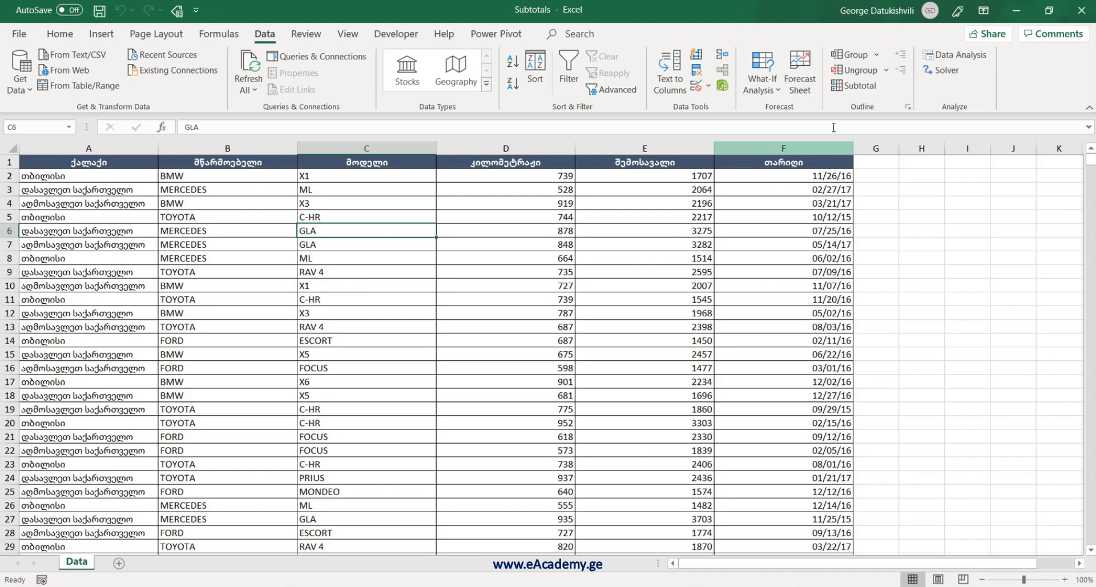
{"action": "left_click", "coordinate": [861, 83]}
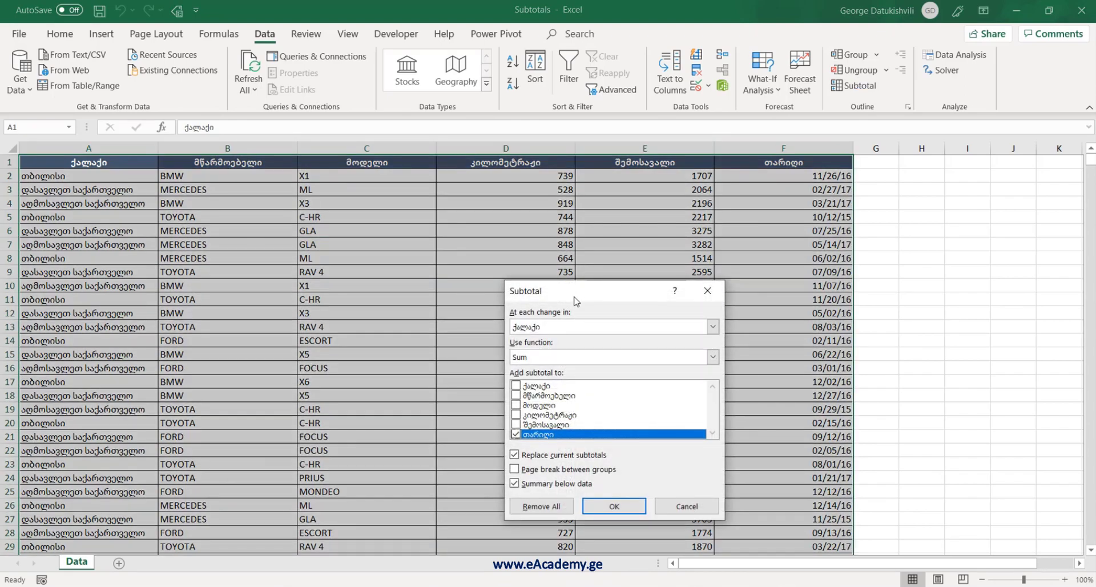
Subtotal at each change in მწარმოებელი, summing კილომეტრაჟი and შემოსავალი instead of თარიღი.
{"action": "left_click_drag", "start_coordinate": [577, 292], "coordinate": [533, 196]}
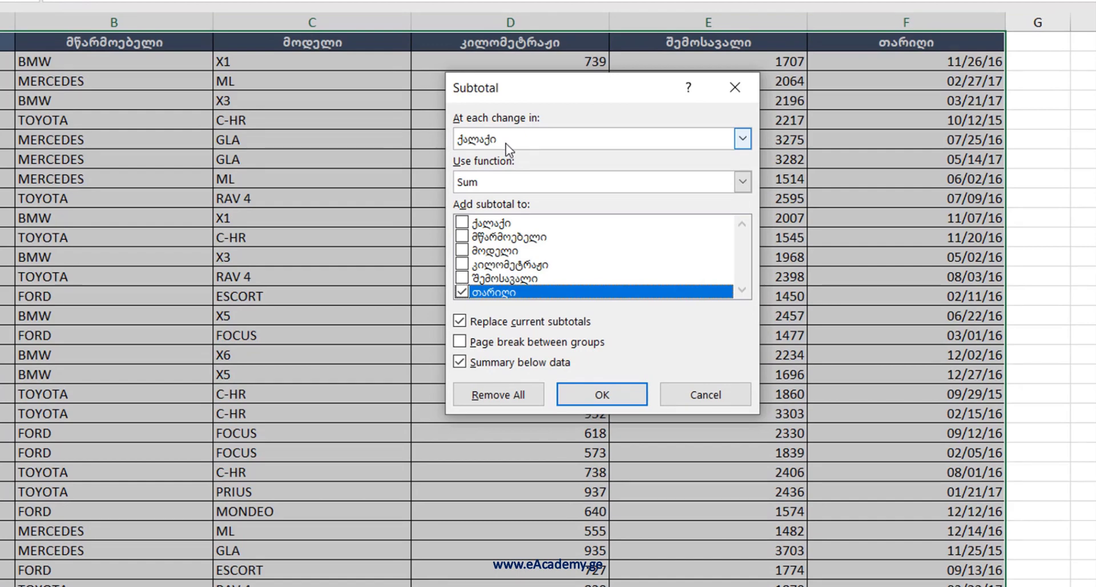
{"action": "left_click", "coordinate": [506, 142]}
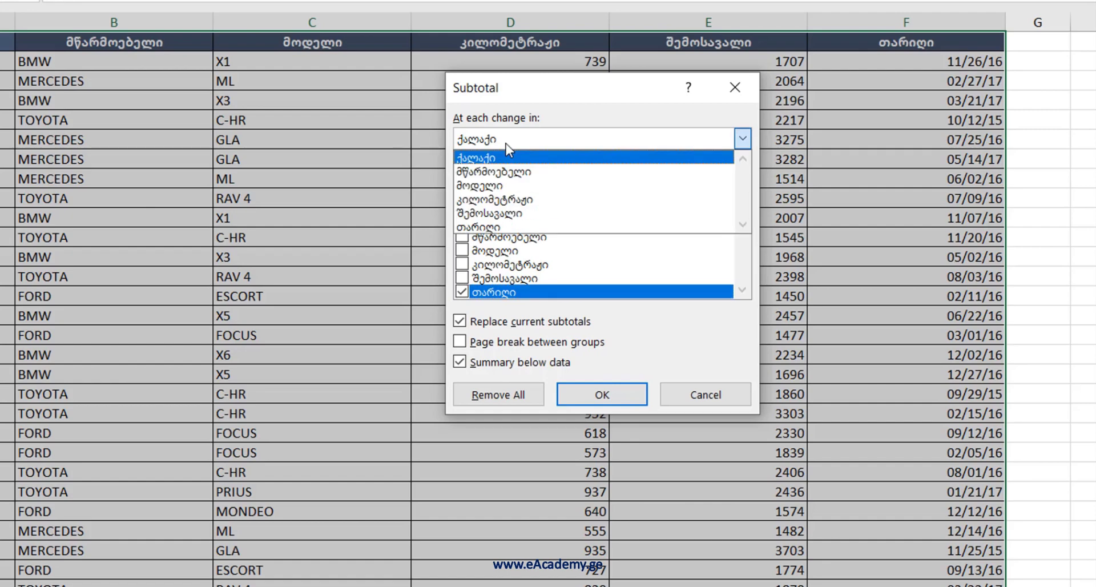
{"action": "left_click", "coordinate": [505, 174]}
{"action": "left_click", "coordinate": [492, 183]}
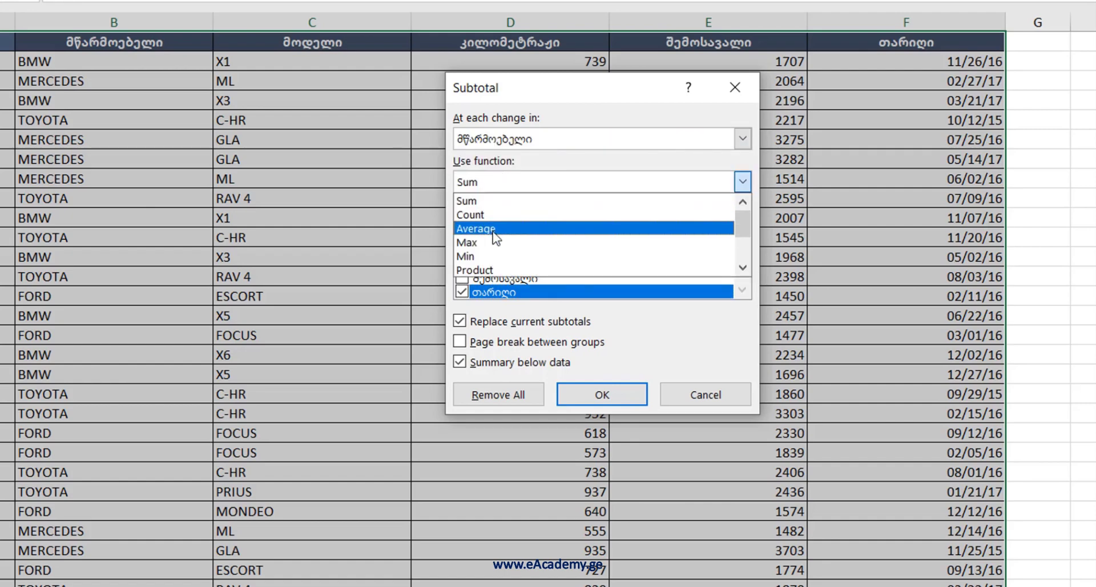
{"action": "left_click", "coordinate": [489, 200]}
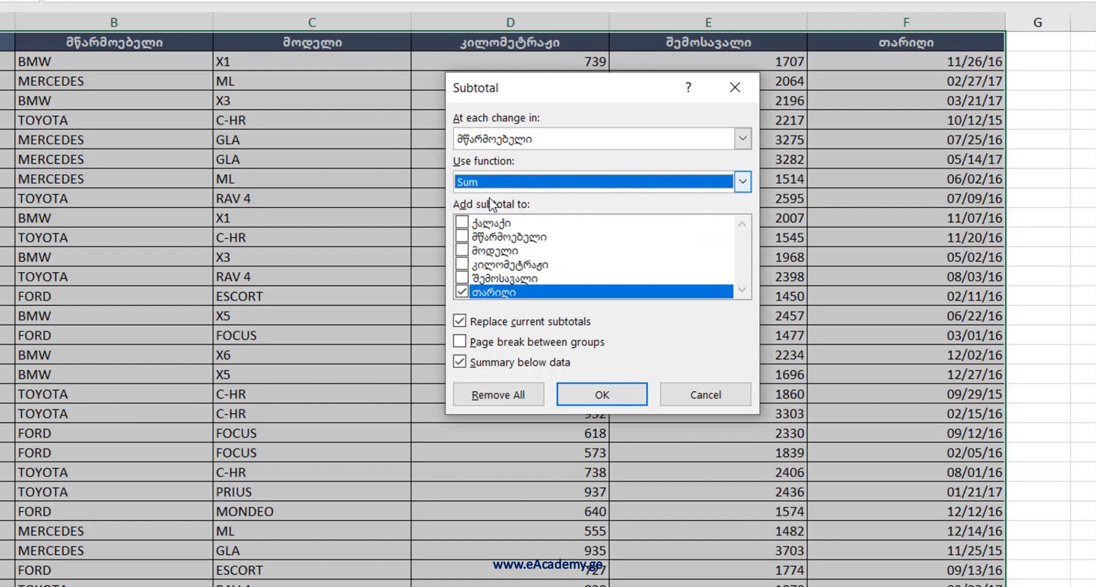
{"action": "left_click", "coordinate": [460, 292]}
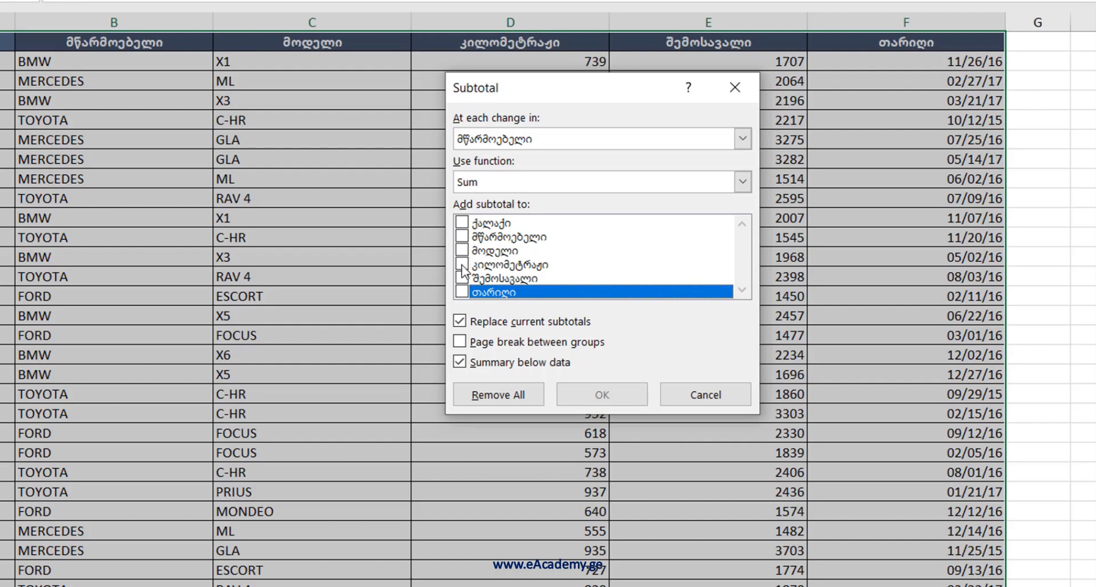
{"action": "left_click", "coordinate": [461, 264]}
{"action": "left_click", "coordinate": [463, 278]}
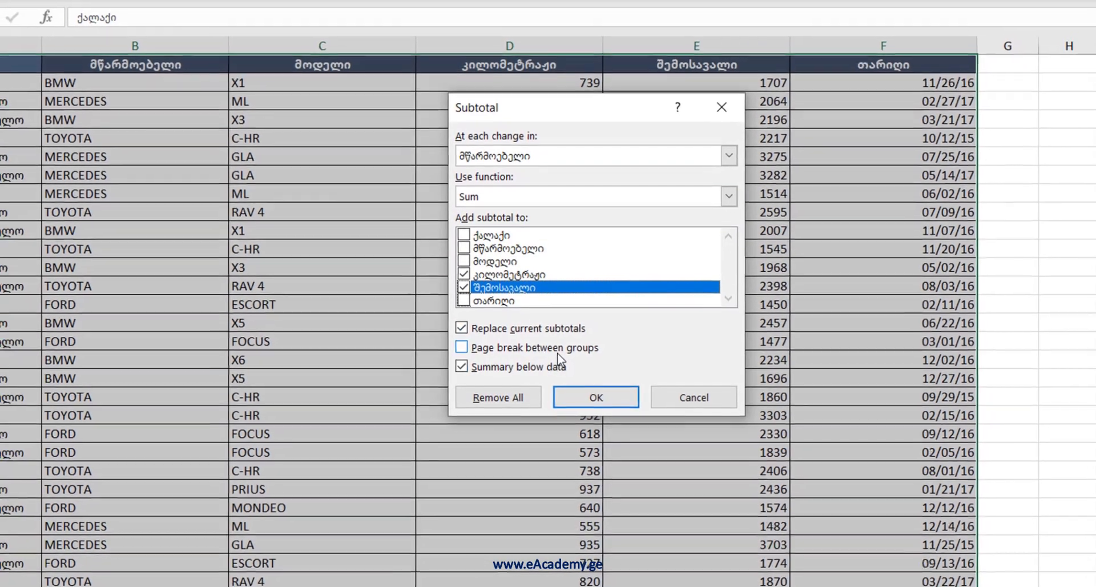
{"action": "left_click", "coordinate": [595, 397]}
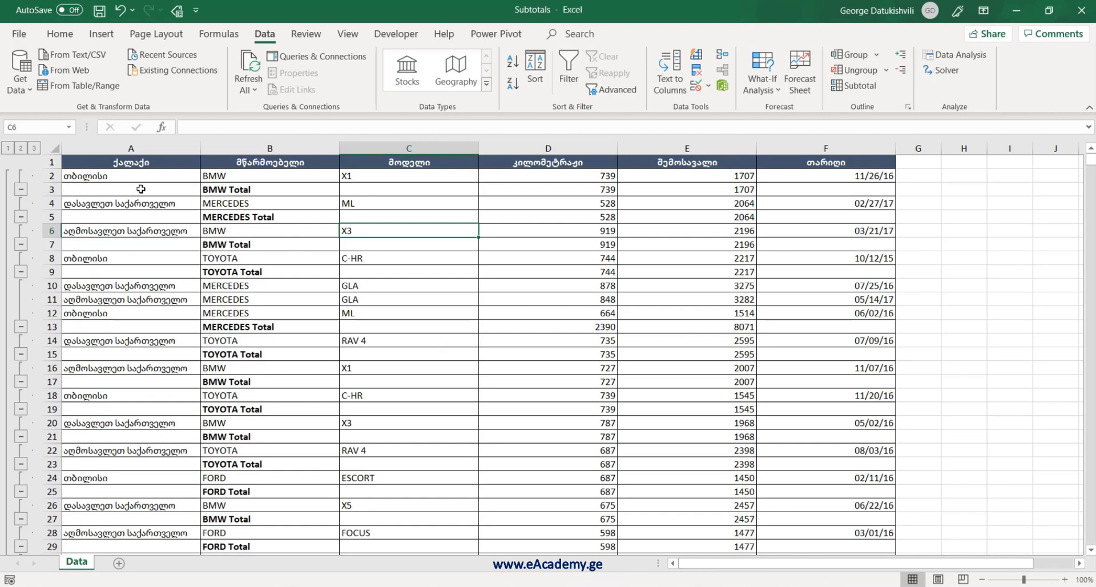
{"action": "left_click", "coordinate": [21, 148]}
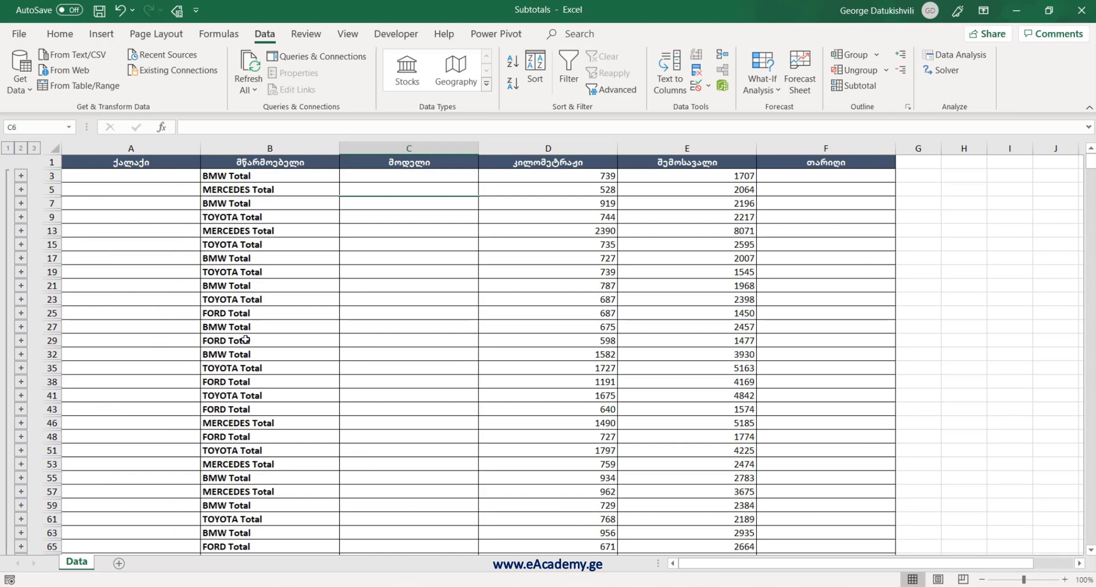
{"action": "left_click", "coordinate": [240, 214]}
{"action": "left_click", "coordinate": [233, 231]}
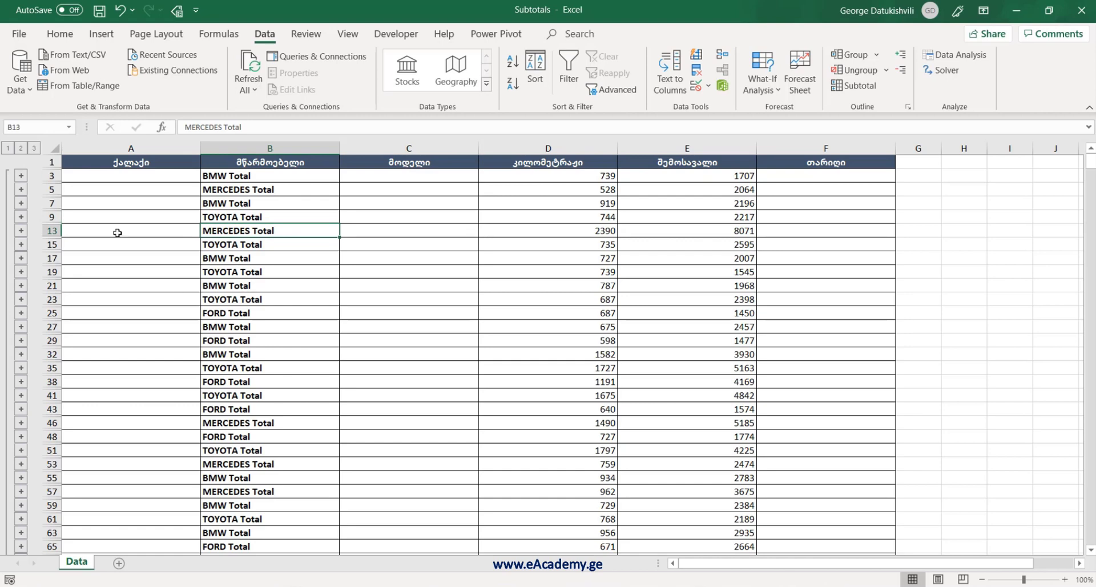
{"action": "left_click", "coordinate": [34, 148]}
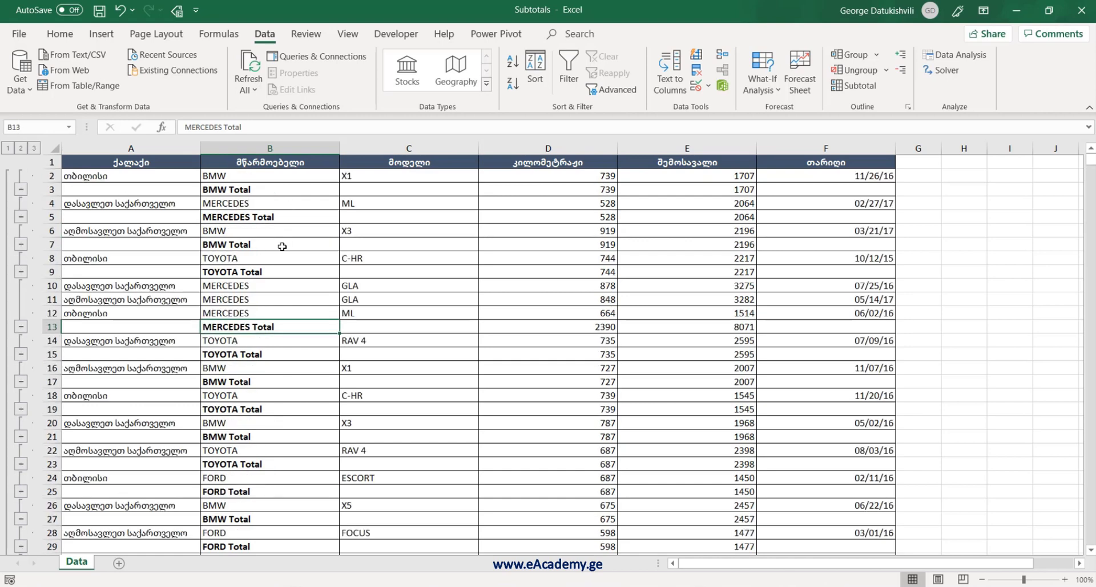
{"action": "left_click_drag", "start_coordinate": [248, 284], "coordinate": [242, 323]}
{"action": "left_click", "coordinate": [241, 323]}
{"action": "left_click_drag", "start_coordinate": [245, 284], "coordinate": [243, 308]}
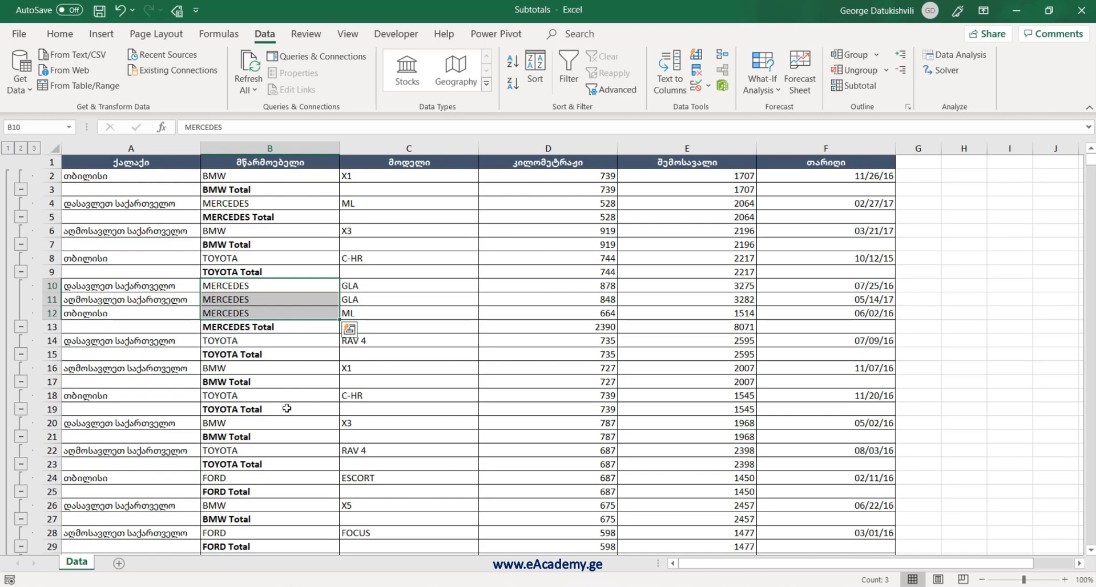
{"action": "left_click", "coordinate": [220, 450]}
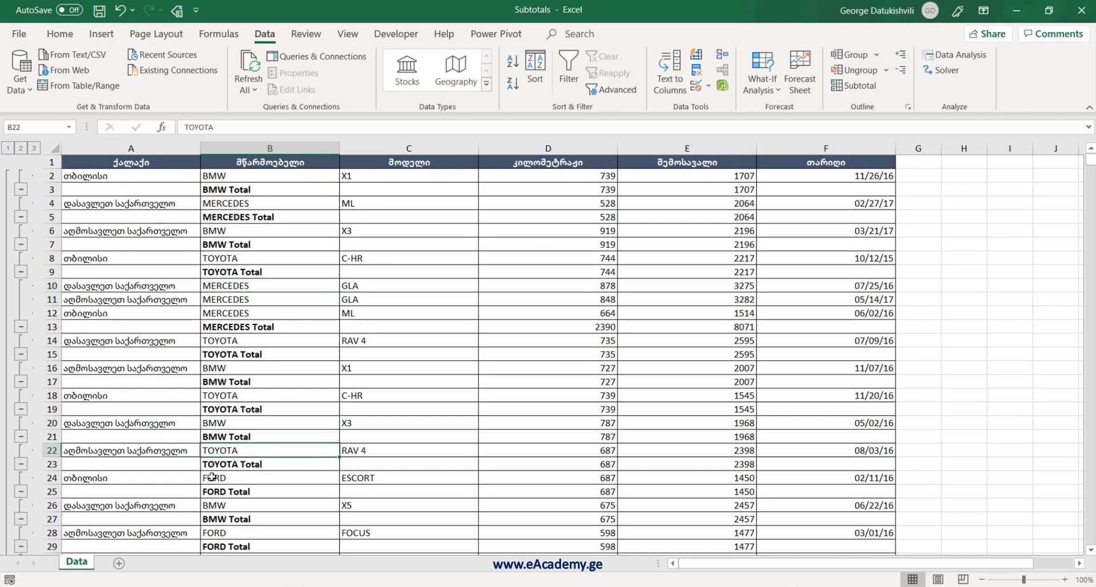
{"action": "left_click", "coordinate": [213, 478]}
{"action": "left_click", "coordinate": [214, 505]}
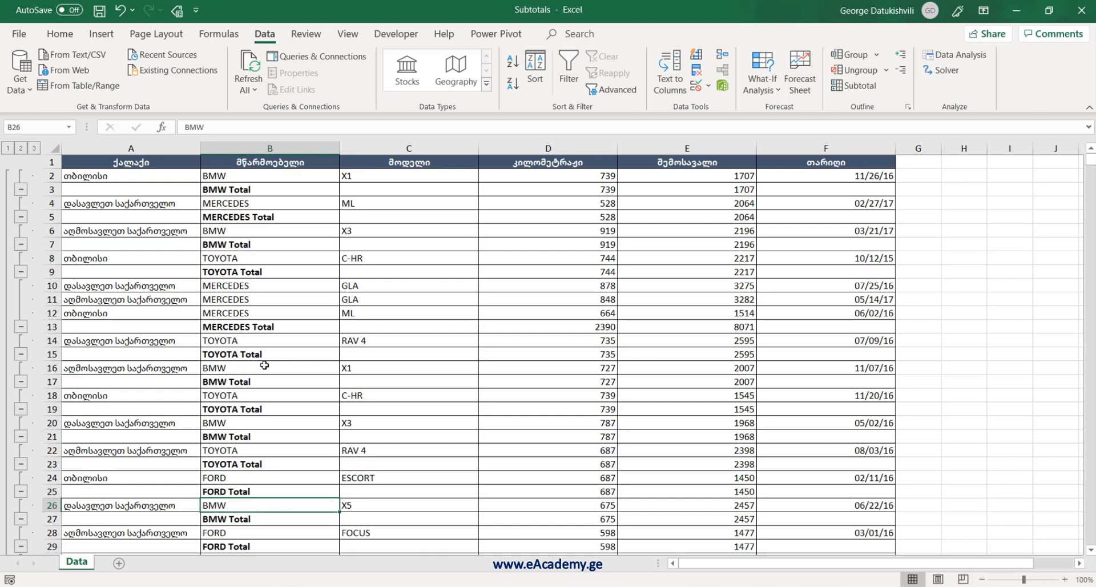
{"action": "left_click", "coordinate": [819, 202]}
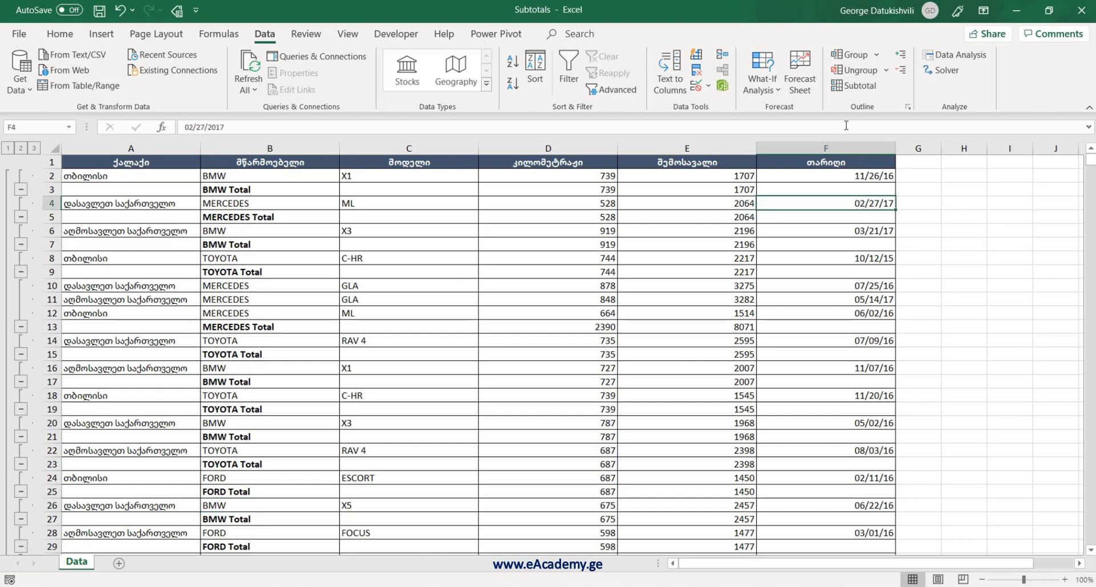
Use Remove All in the Subtotal dialog to strip every brand Total row and outline.
{"action": "left_click", "coordinate": [856, 86]}
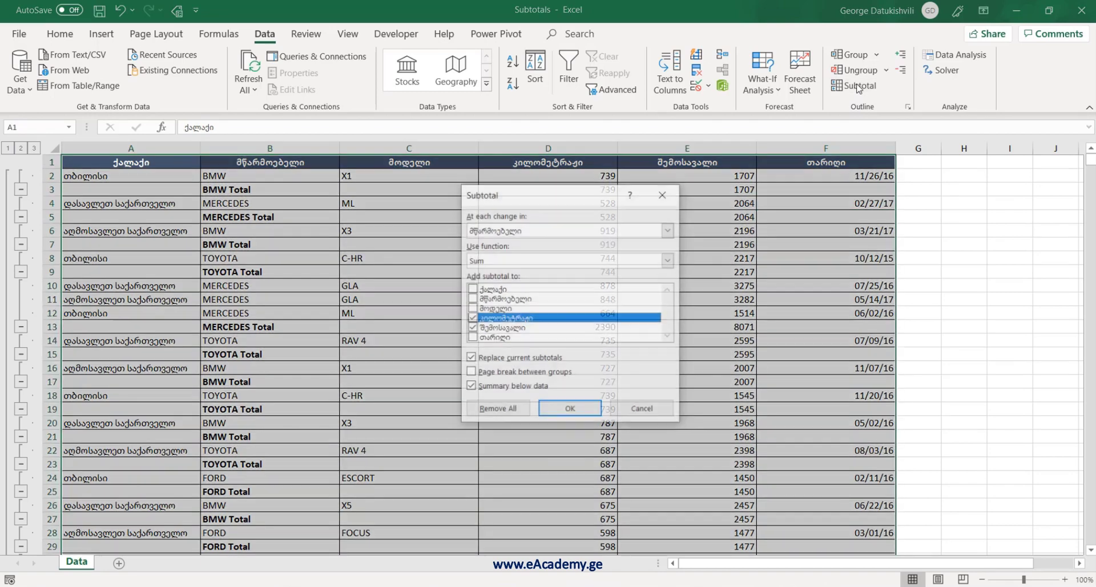
{"action": "left_click", "coordinate": [495, 411]}
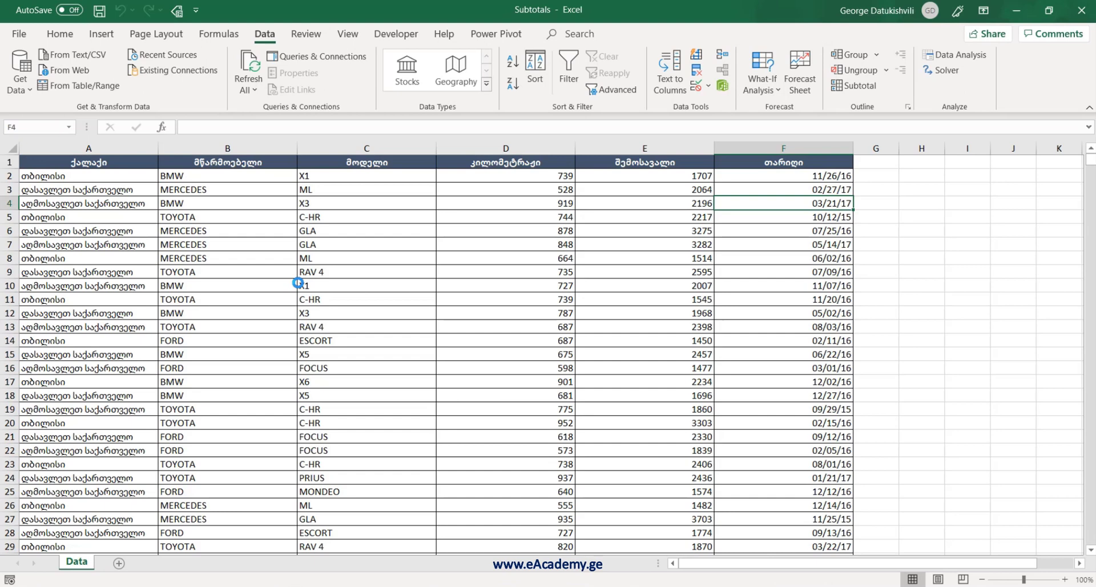
{"action": "left_click", "coordinate": [256, 235]}
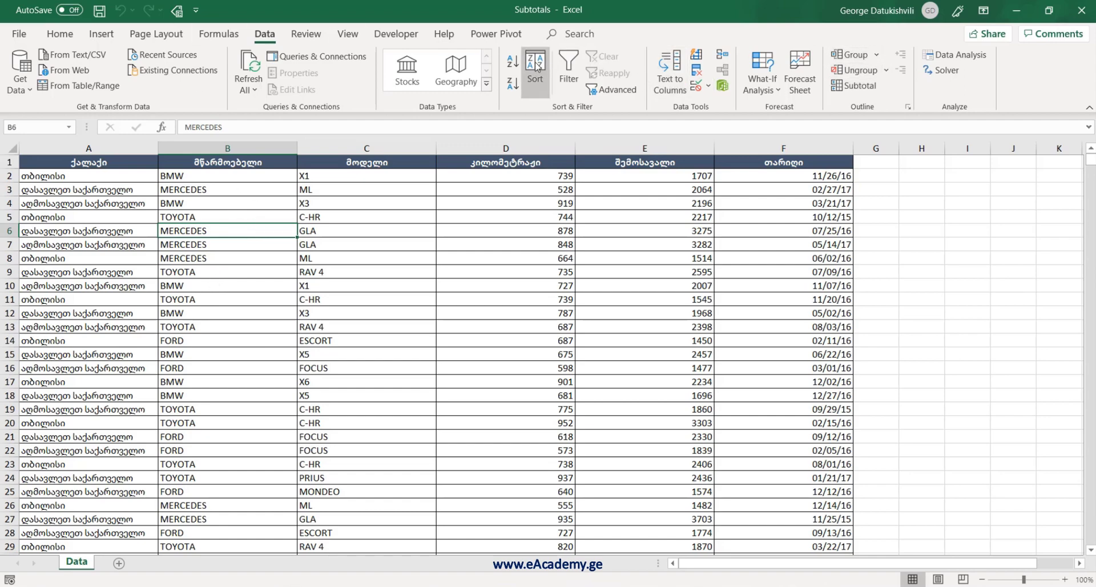
Sort the sales rows A to Z by manufacturer in column B.
{"action": "left_click", "coordinate": [513, 61]}
{"action": "left_click", "coordinate": [211, 273]}
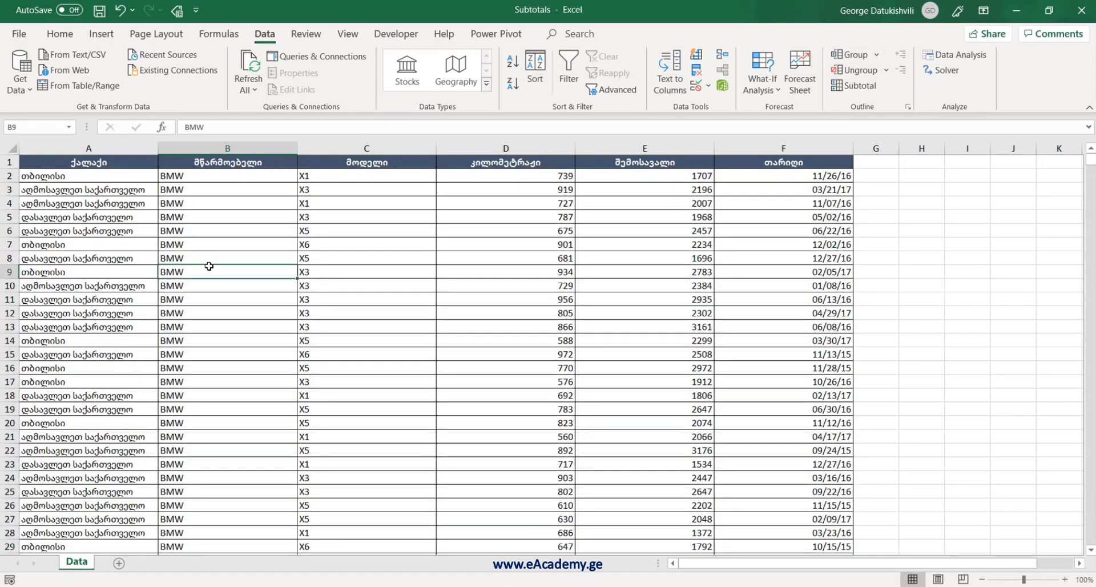
{"action": "scroll", "coordinate": [215, 343], "scroll_direction": "down", "scroll_amount": 10}
{"action": "scroll", "coordinate": [256, 357], "scroll_direction": "down", "scroll_amount": 20}
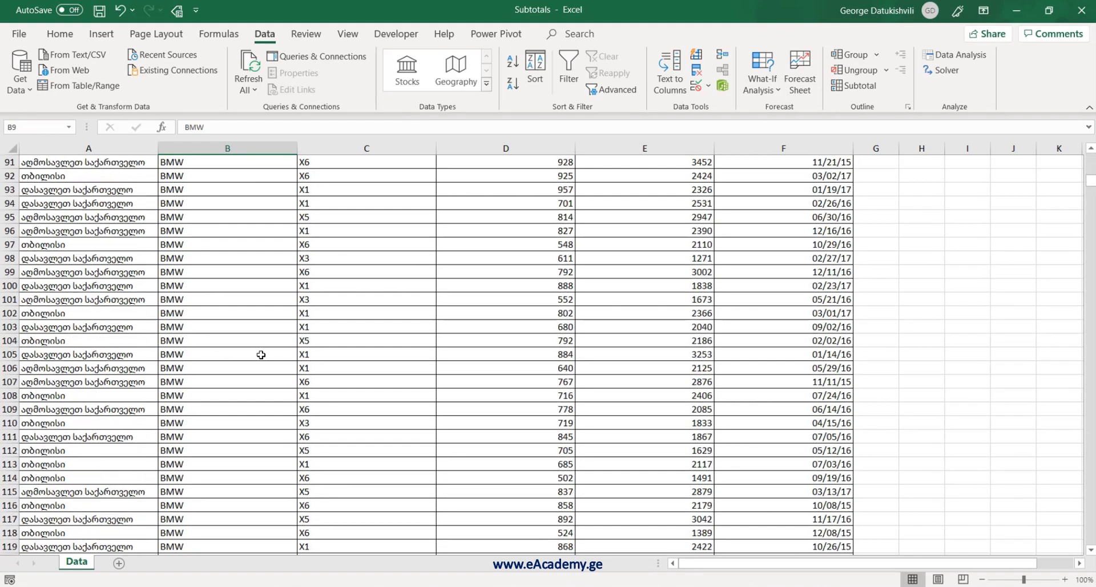
{"action": "scroll", "coordinate": [257, 386], "scroll_direction": "down", "scroll_amount": 20}
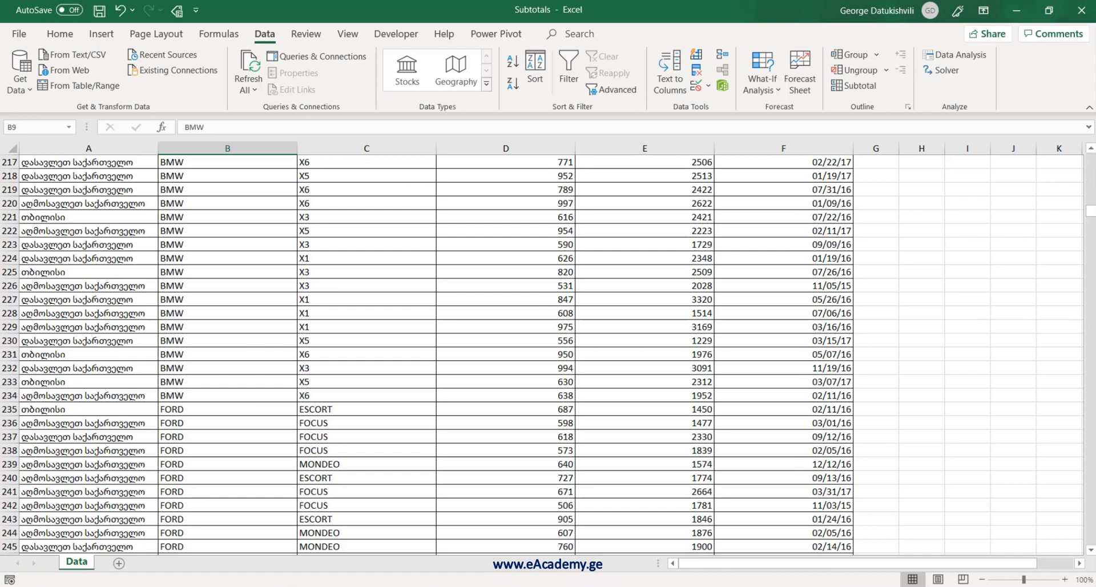
{"action": "left_click_drag", "start_coordinate": [1090, 211], "coordinate": [1090, 160]}
Apply Sum subtotals of mileage and revenue at each manufacturer change.
{"action": "left_click", "coordinate": [219, 231]}
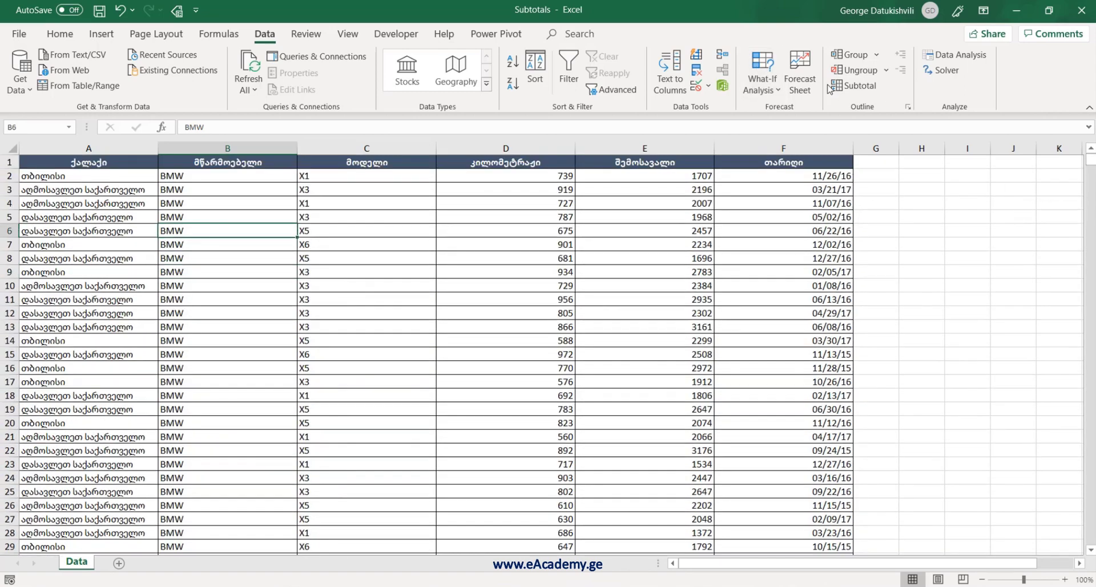
{"action": "left_click", "coordinate": [853, 85]}
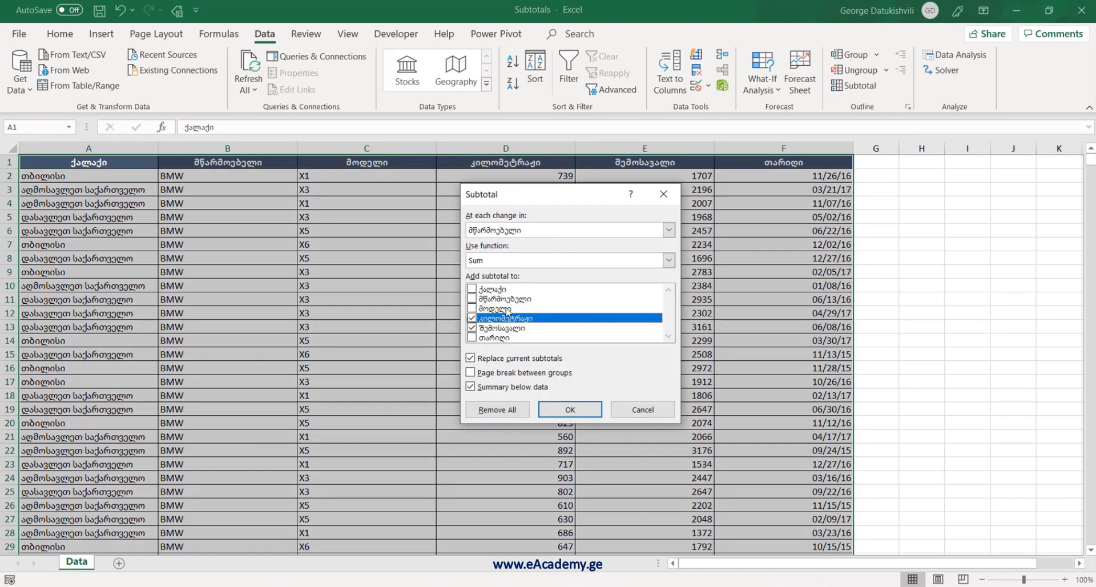
{"action": "left_click", "coordinate": [553, 409]}
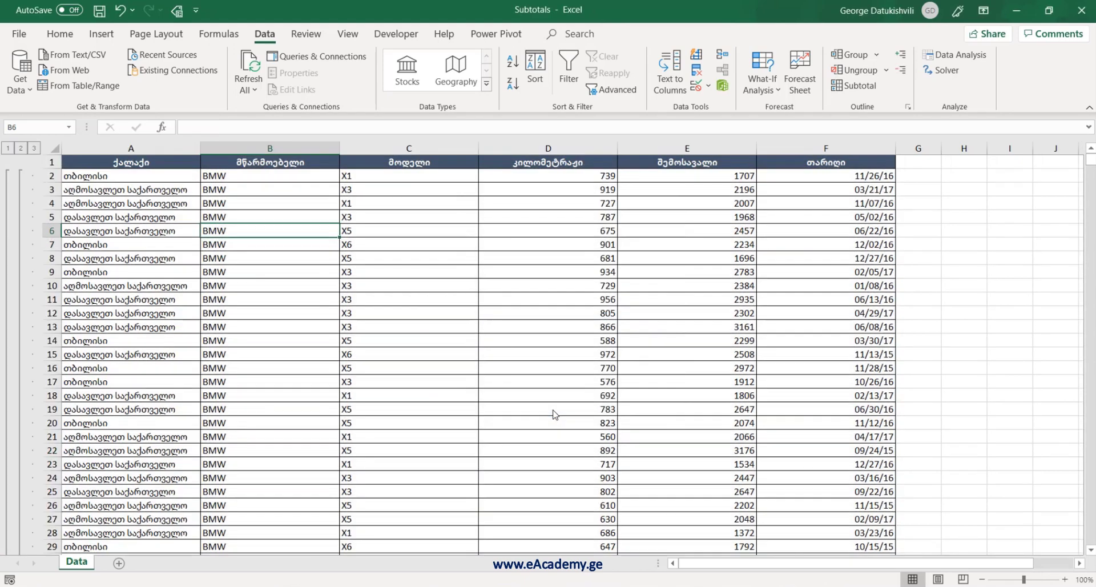
Collapse to outline level 2, check the BMW Total SUBTOTAL formulas, and expand then collapse BMW.
{"action": "left_click", "coordinate": [21, 149]}
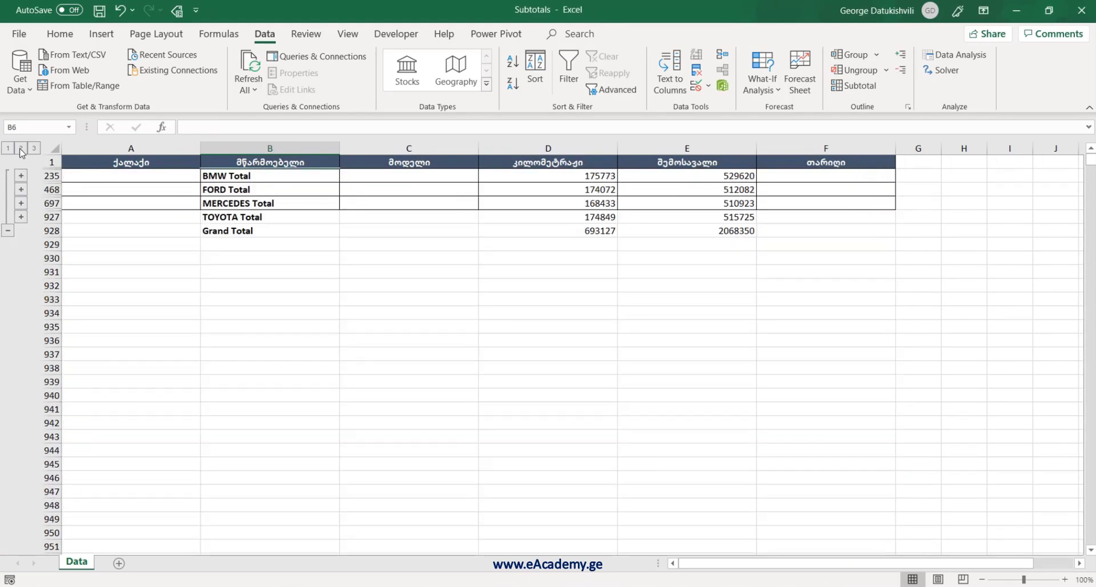
{"action": "left_click", "coordinate": [245, 174]}
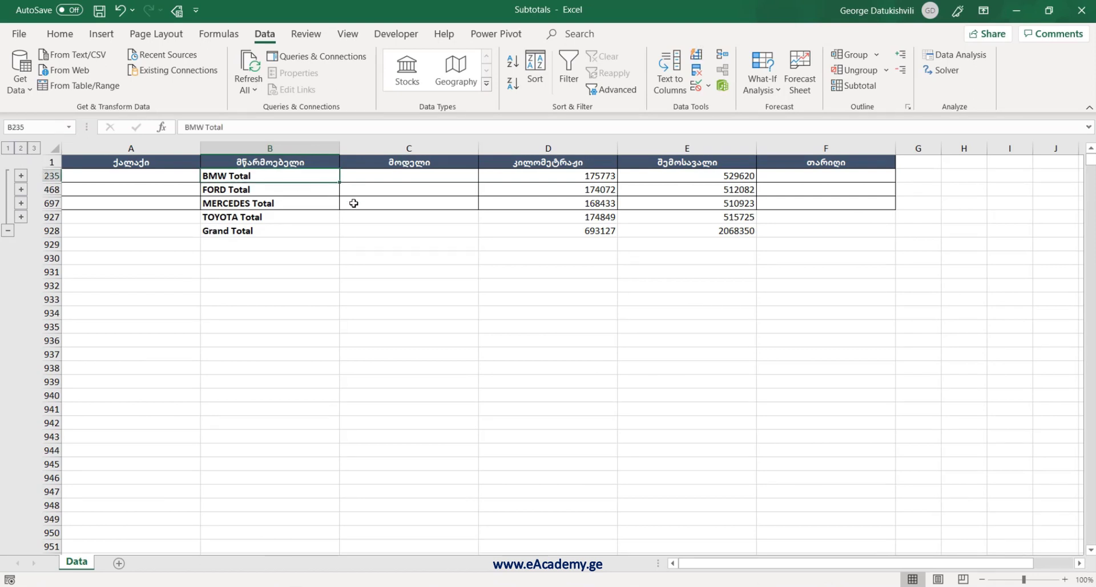
{"action": "left_click", "coordinate": [524, 174]}
{"action": "left_click", "coordinate": [660, 176]}
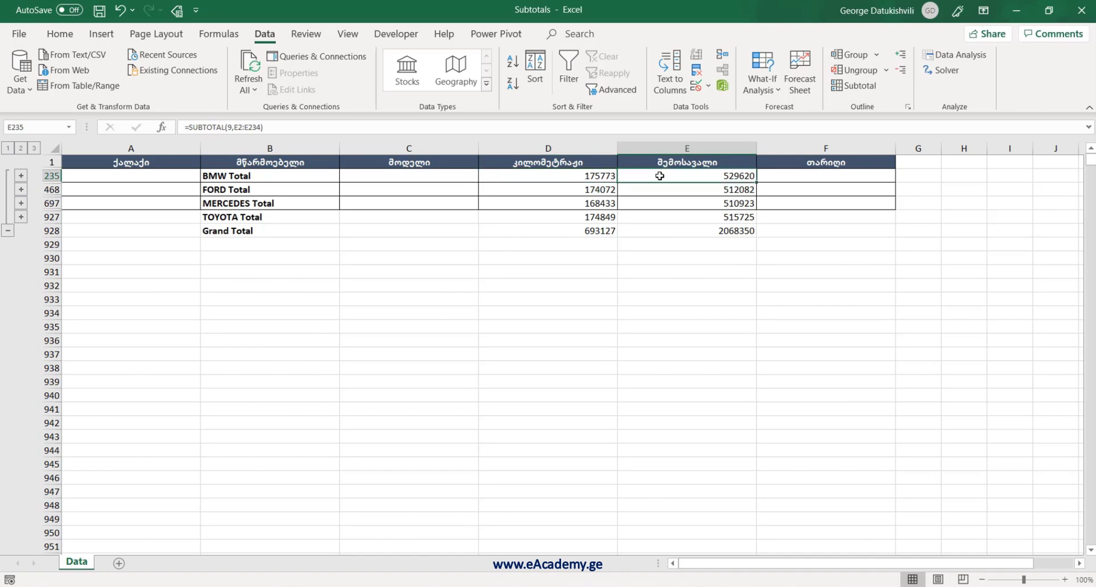
{"action": "left_click", "coordinate": [21, 176]}
{"action": "scroll", "coordinate": [261, 203], "scroll_direction": "down", "scroll_amount": 3}
{"action": "scroll", "coordinate": [261, 230], "scroll_direction": "up", "scroll_amount": 2}
{"action": "scroll", "coordinate": [268, 368], "scroll_direction": "down", "scroll_amount": 5}
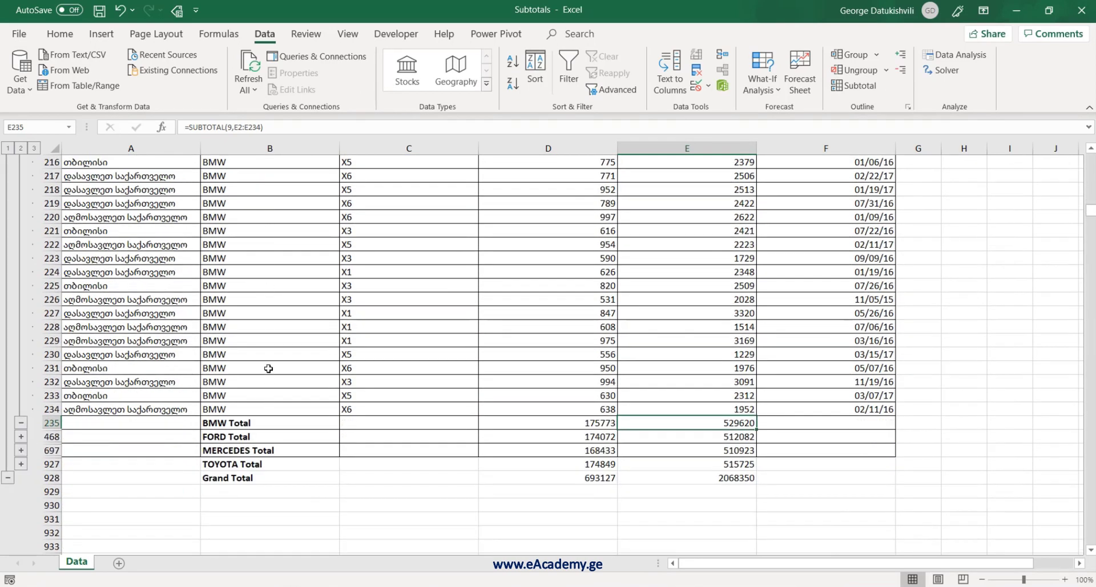
{"action": "scroll", "coordinate": [269, 342], "scroll_direction": "up", "scroll_amount": 20}
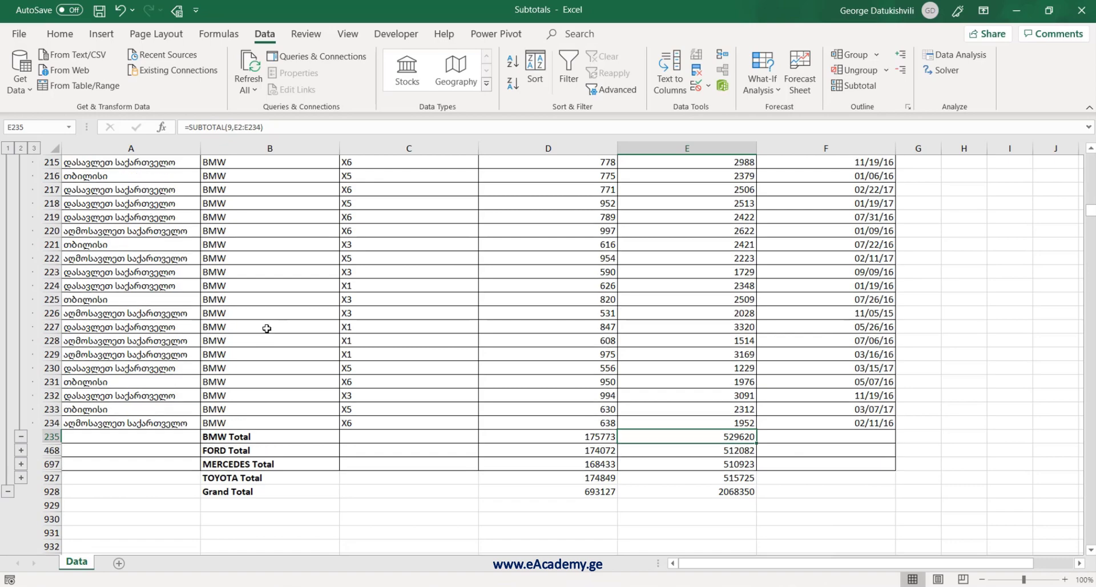
{"action": "left_click", "coordinate": [21, 148]}
Check the Grand Total mileage formula (693127) and reopen the Subtotal dialog.
{"action": "scroll", "coordinate": [188, 207], "scroll_direction": "up", "scroll_amount": 1}
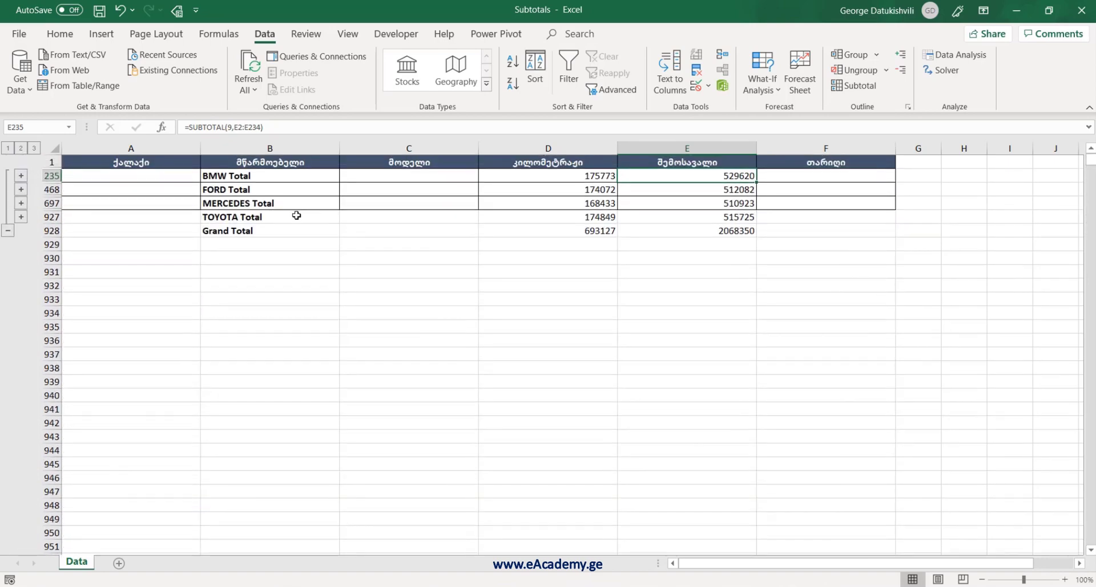
{"action": "left_click", "coordinate": [266, 233]}
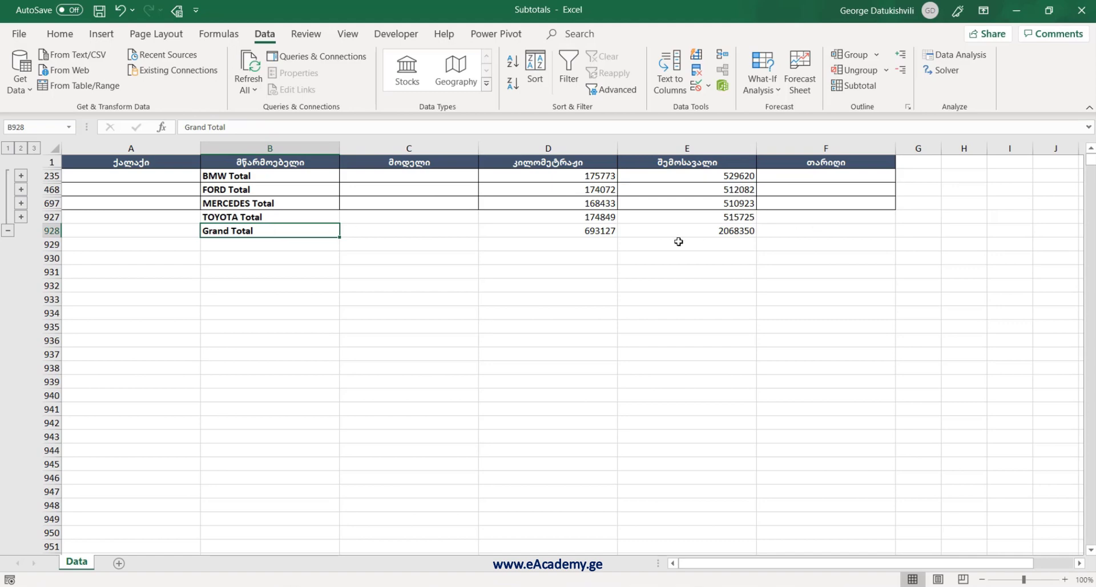
{"action": "left_click", "coordinate": [588, 231]}
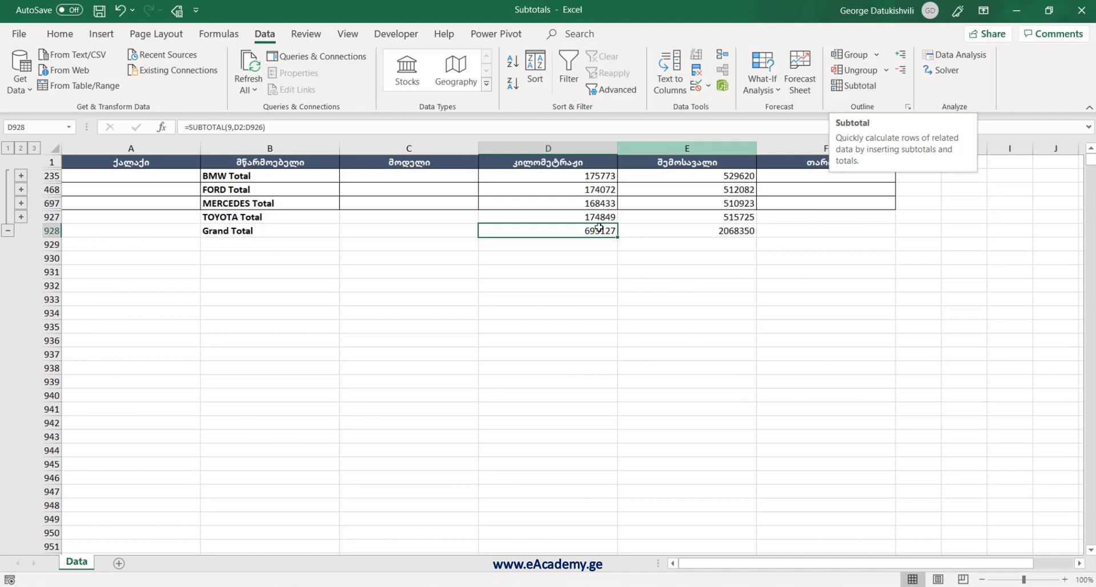
{"action": "left_click", "coordinate": [852, 87]}
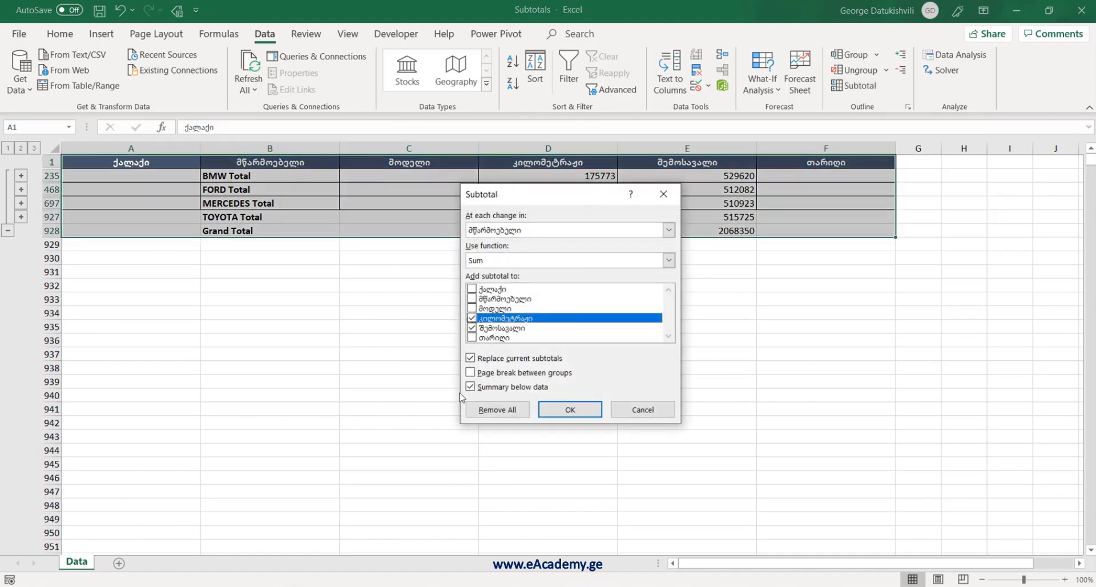
Reapply the brand subtotals with a page break between manufacturer groups.
{"action": "left_click", "coordinate": [507, 375]}
{"action": "left_click", "coordinate": [570, 409]}
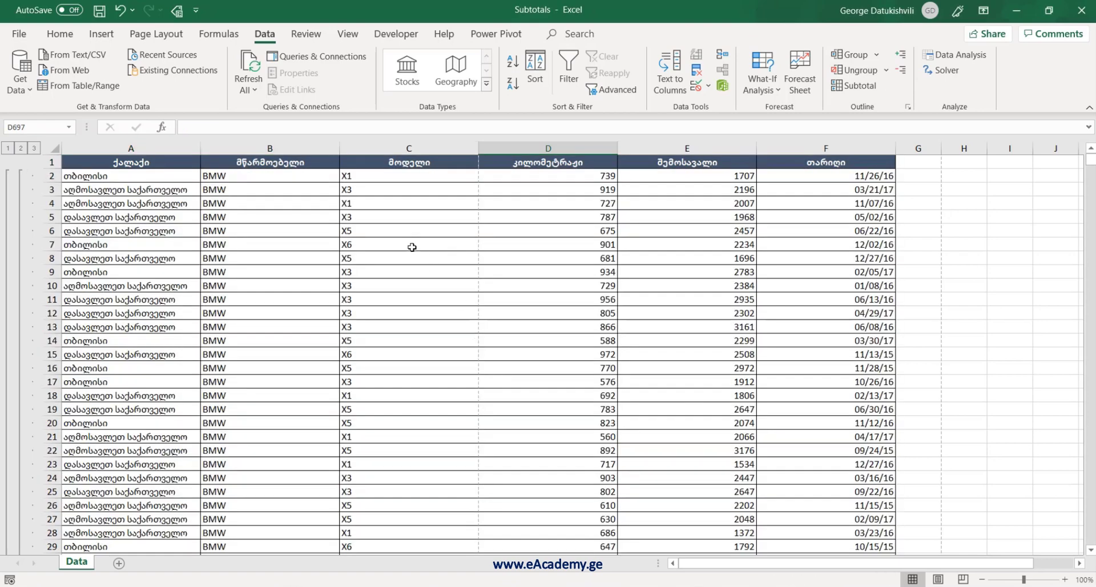
{"action": "left_click", "coordinate": [404, 233]}
{"action": "scroll", "coordinate": [382, 289], "scroll_direction": "down", "scroll_amount": 14}
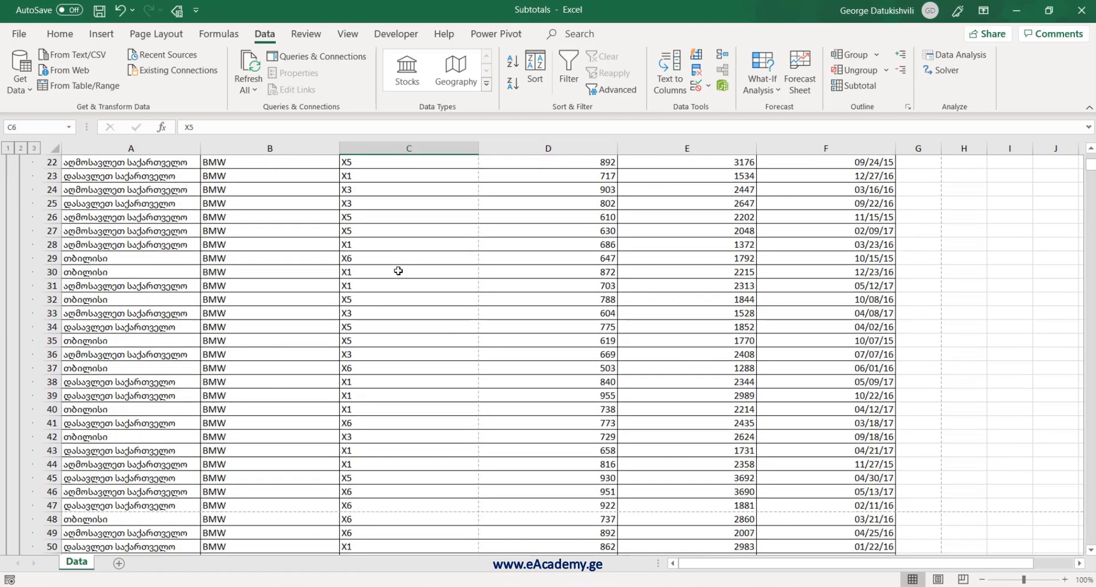
{"action": "scroll", "coordinate": [255, 383], "scroll_direction": "down", "scroll_amount": 20}
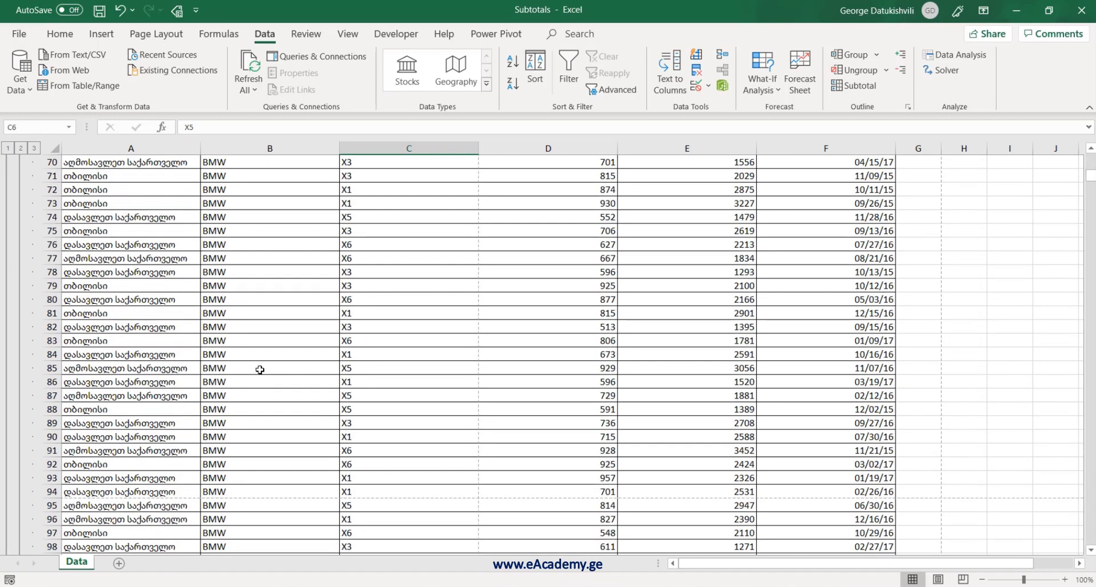
{"action": "scroll", "coordinate": [257, 375], "scroll_direction": "down", "scroll_amount": 20}
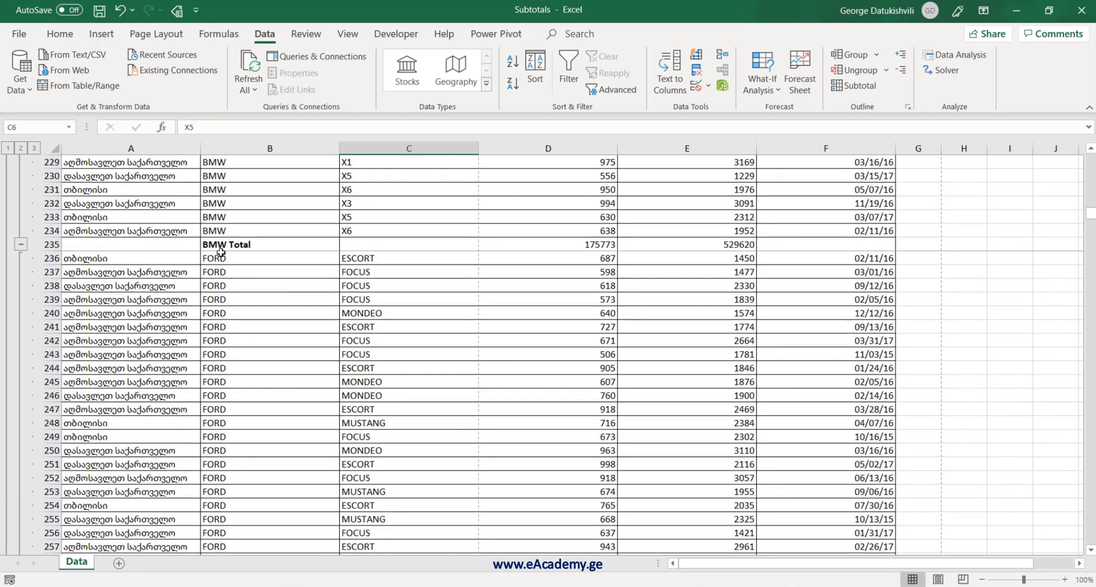
Inspect the BMW Total row (175773 mileage, 529620 revenue) and the FORD FOCUS rows below.
{"action": "left_click", "coordinate": [220, 247]}
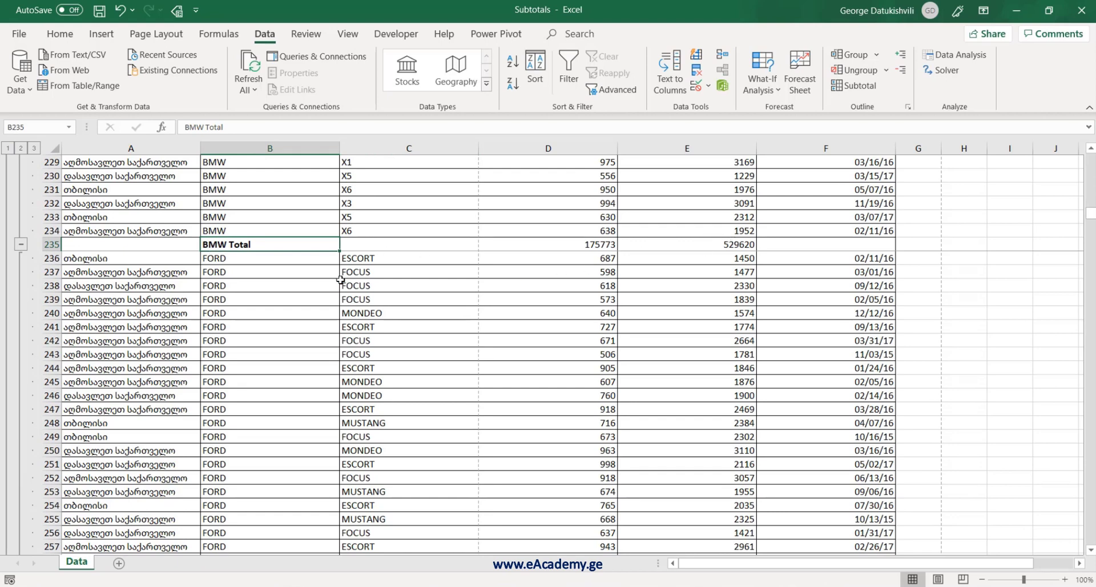
{"action": "left_click", "coordinate": [271, 308]}
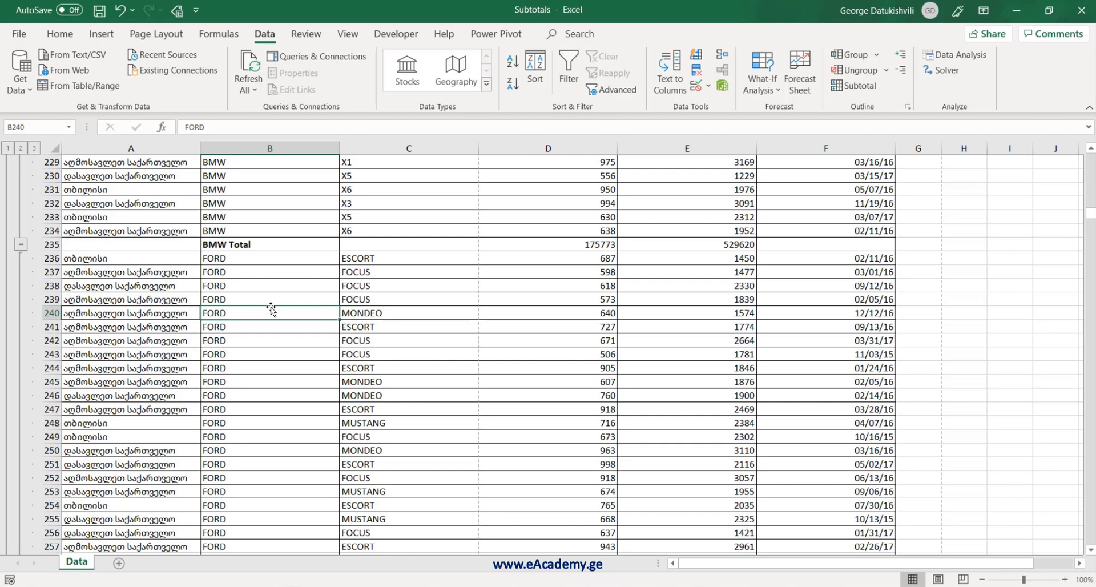
{"action": "left_click", "coordinate": [416, 287]}
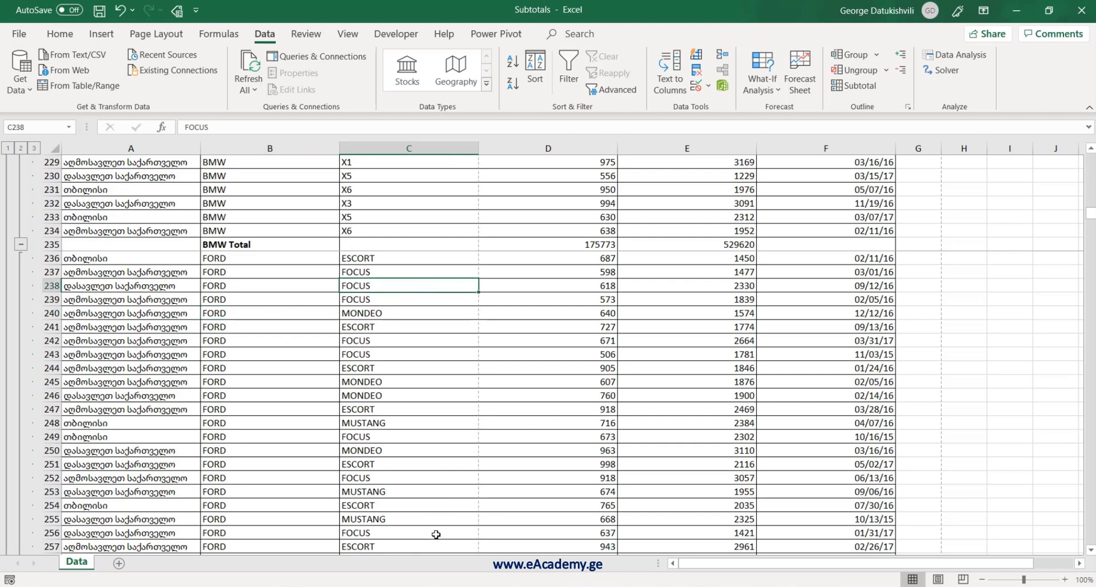